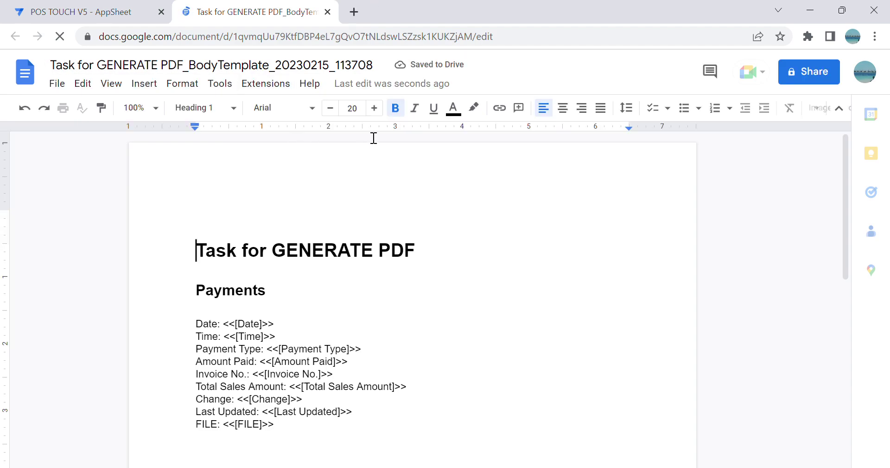
Examine the preset paper sizes offered in the document's page setup, leaving the settings unapplied.
click(57, 85)
mouse_move(95, 452)
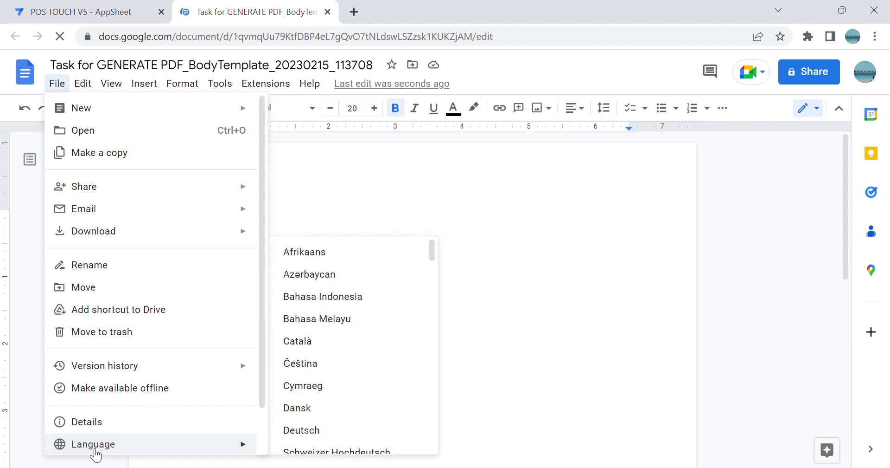
scroll(140, 434, down, 2)
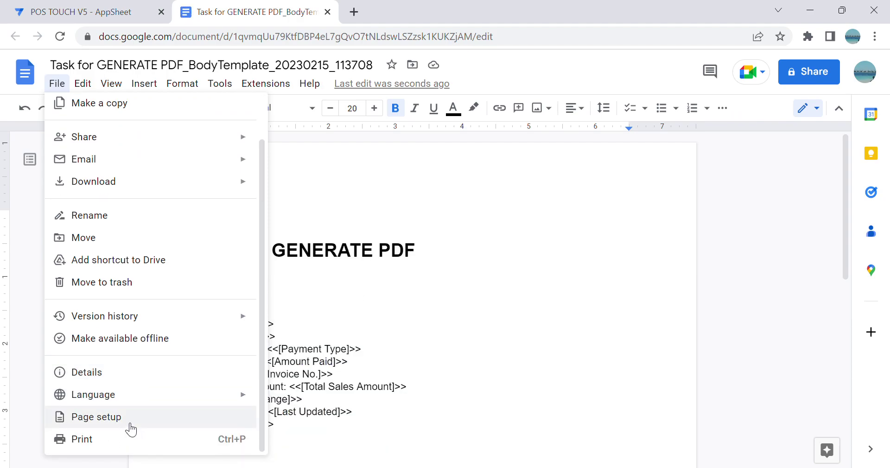
click(129, 426)
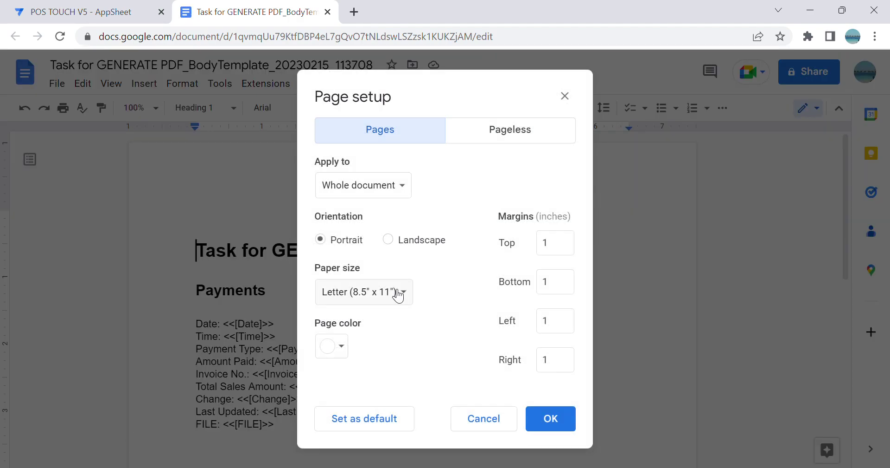
click(398, 293)
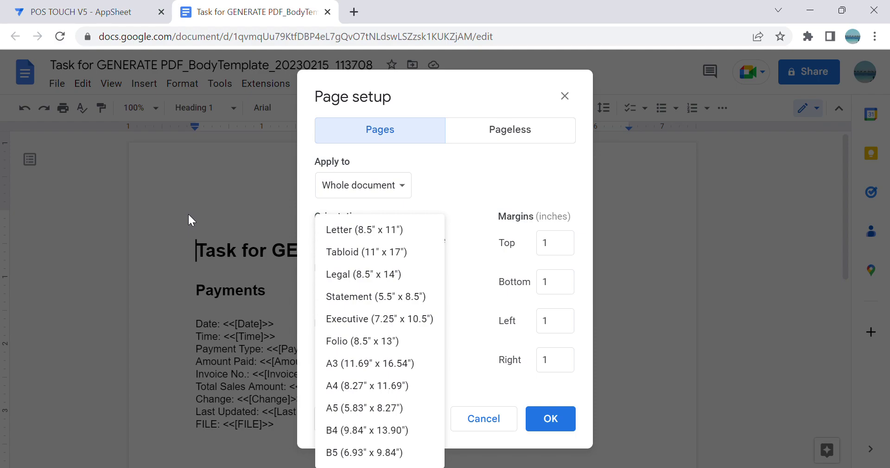
click(495, 423)
click(494, 423)
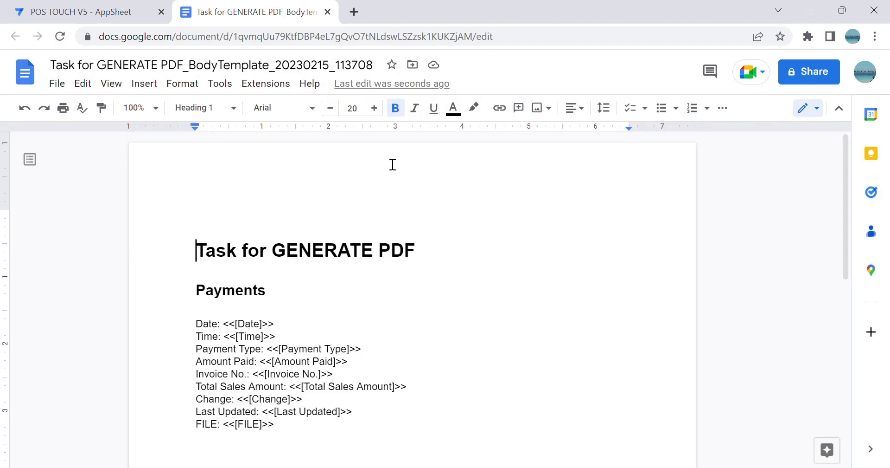
key(ctrl+Right)
key(ctrl+Right)
key(ctrl+Right)
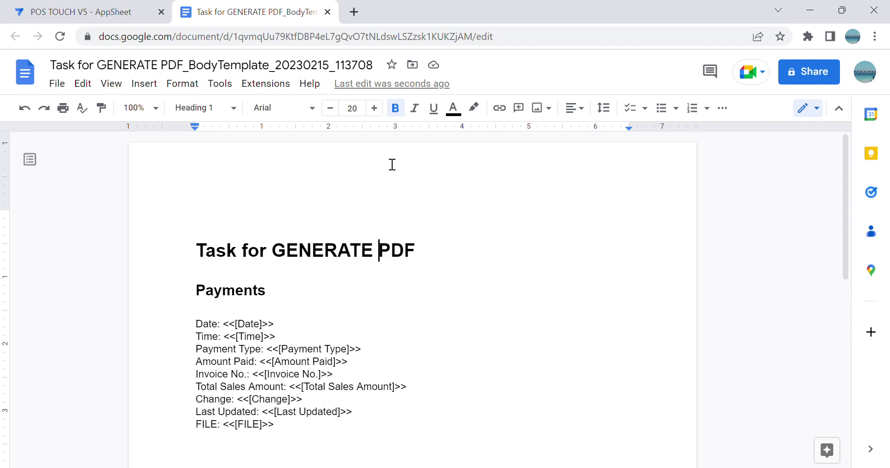
Look up the Page Sizer add-on in the Google Workspace Marketplace, view its details page and close the marketplace.
click(276, 89)
mouse_move(284, 109)
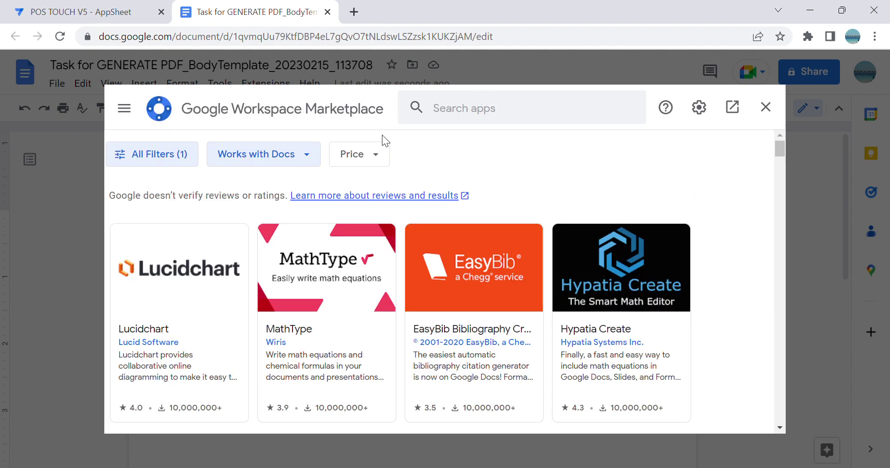
click(449, 119)
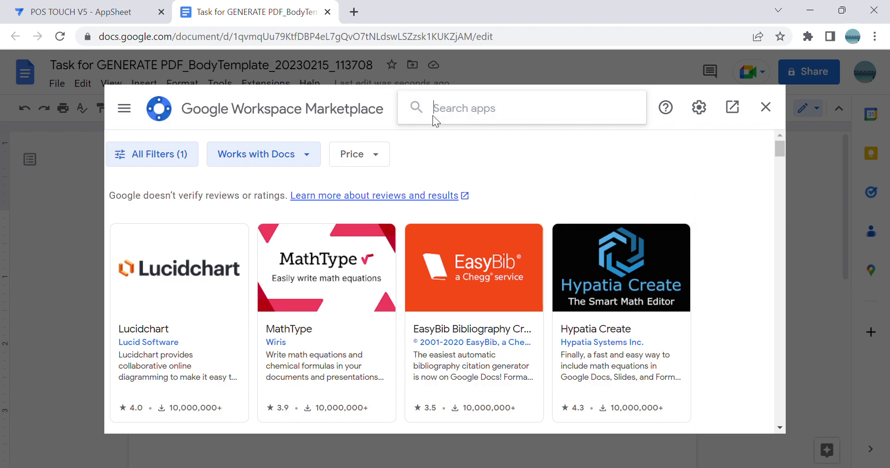
text(page)
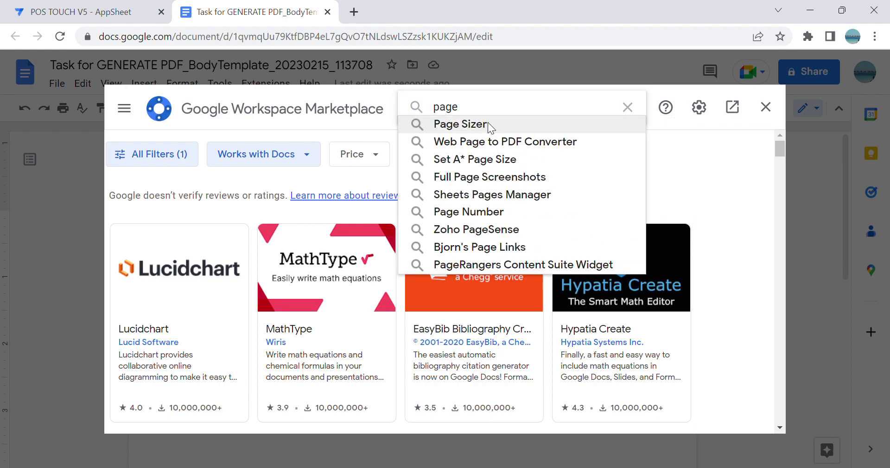
click(475, 127)
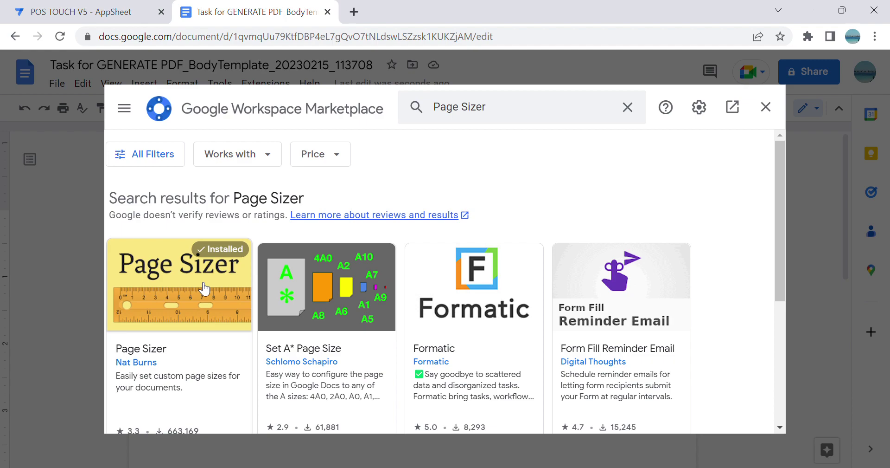
click(189, 305)
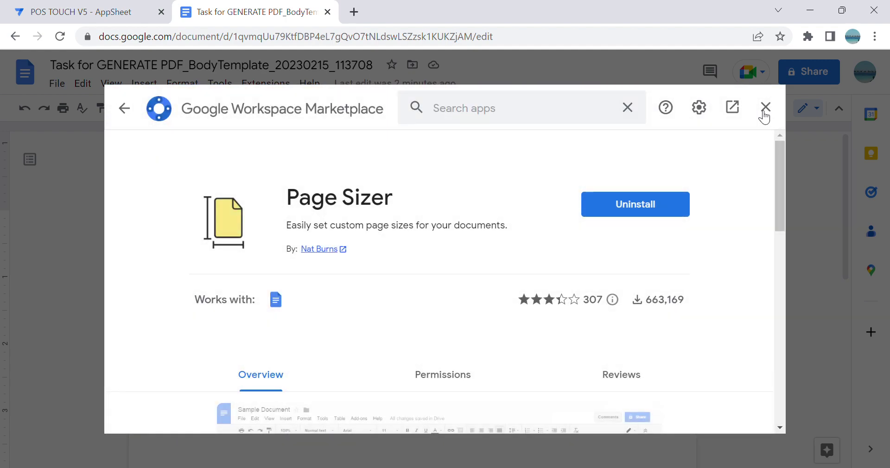
click(768, 114)
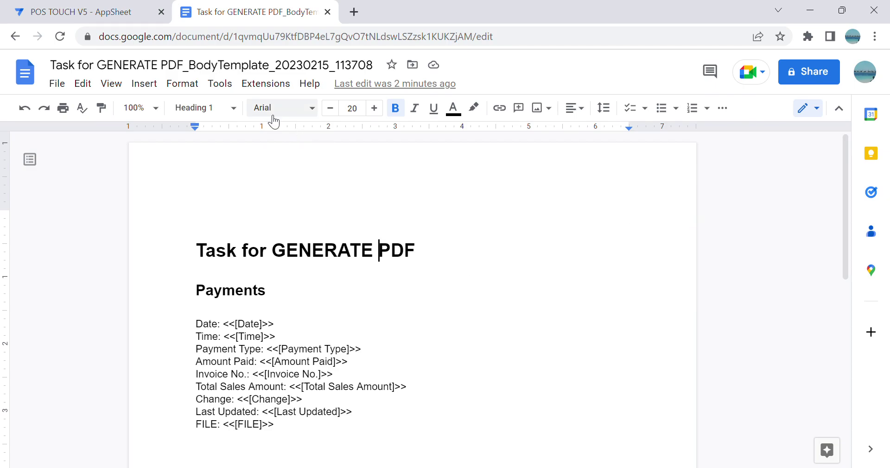
Open the Page Sizer add-on's custom page size dialog for the template document.
click(263, 86)
mouse_move(268, 174)
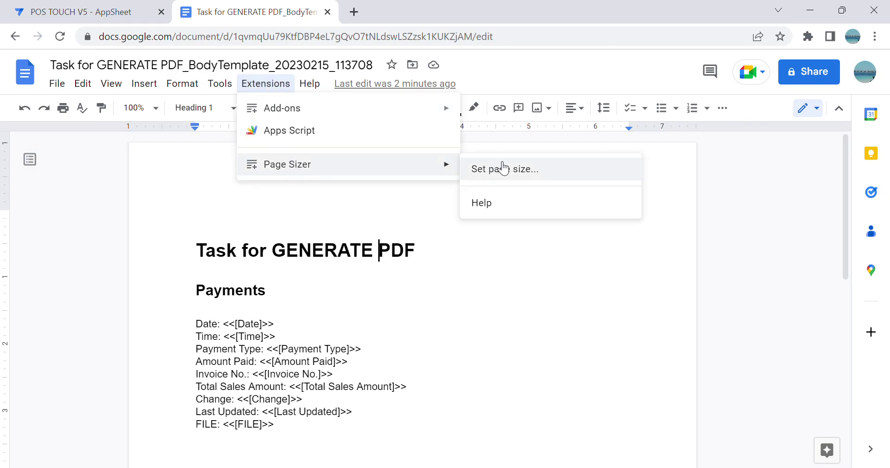
click(529, 172)
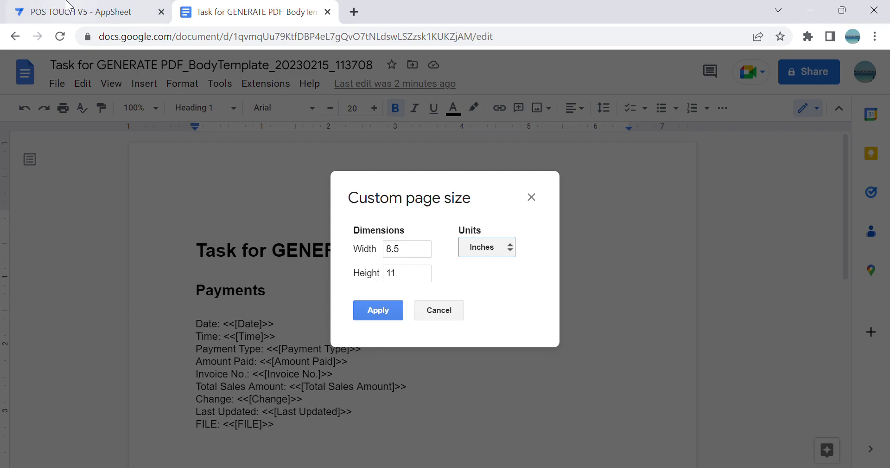
Switch to the AppSheet editor and set the GENERATE PDF task's attachment page size to Custom.
click(83, 11)
scroll(789, 325, down, 4)
scroll(792, 335, down, 5)
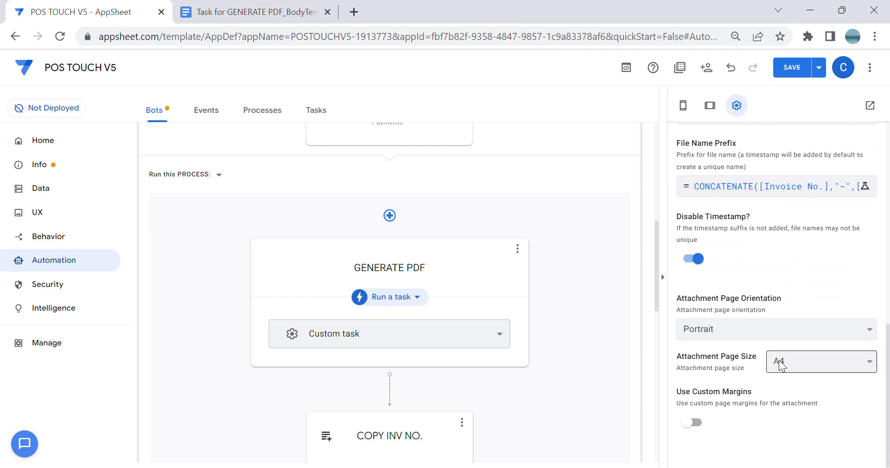
click(805, 370)
click(800, 344)
scroll(756, 380, down, 2)
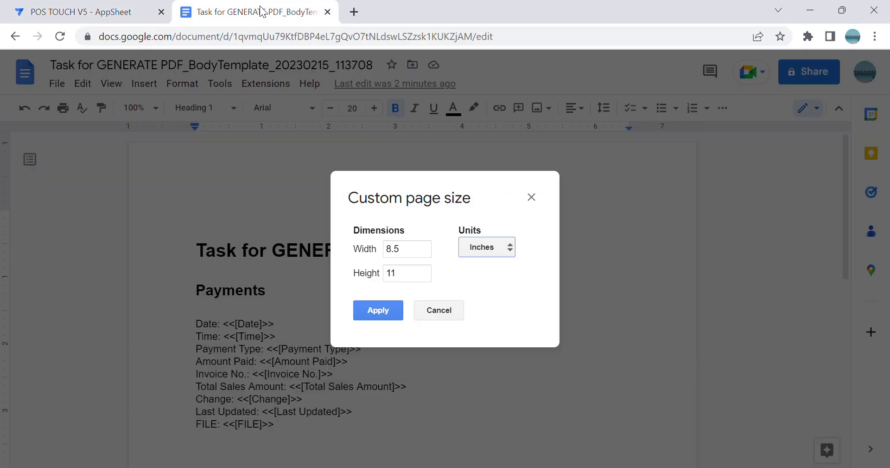
Switch back to the Google Docs template and apply a custom page size of 80 mm width and 500 mm height.
click(260, 11)
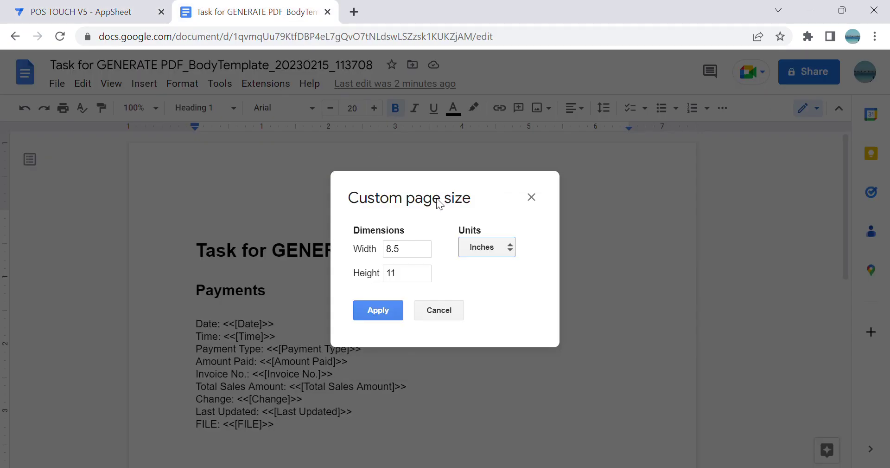
click(500, 272)
double_click(401, 249)
text(9999999)
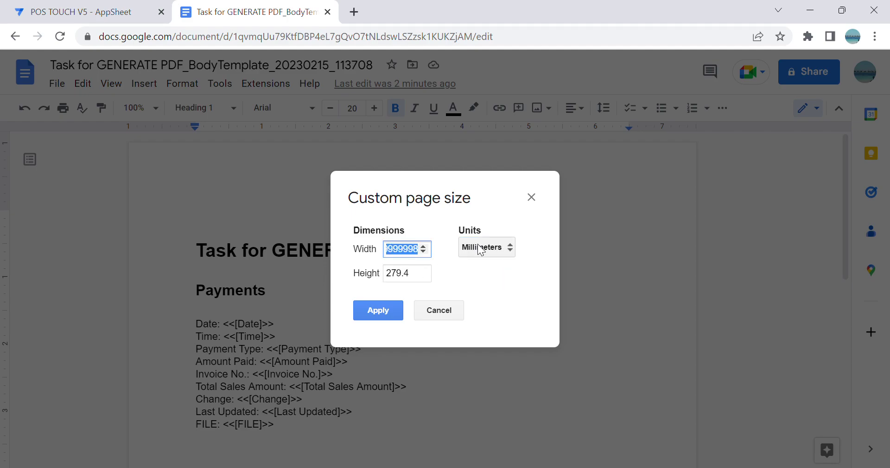
text(80)
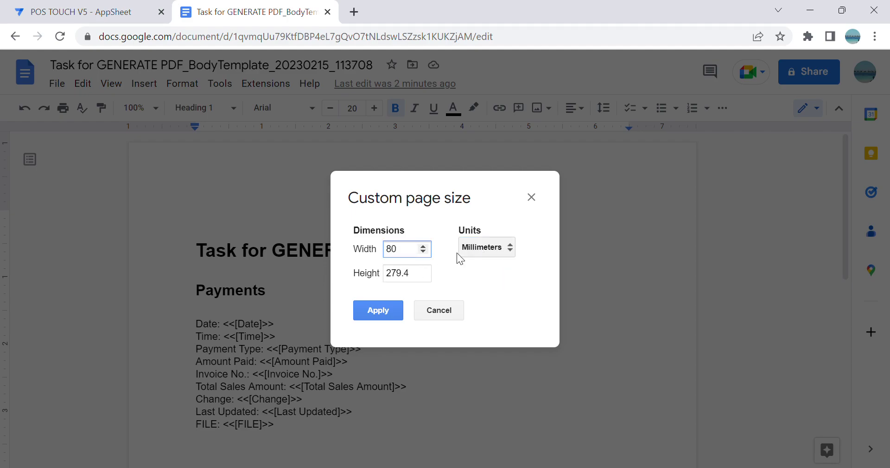
double_click(422, 281)
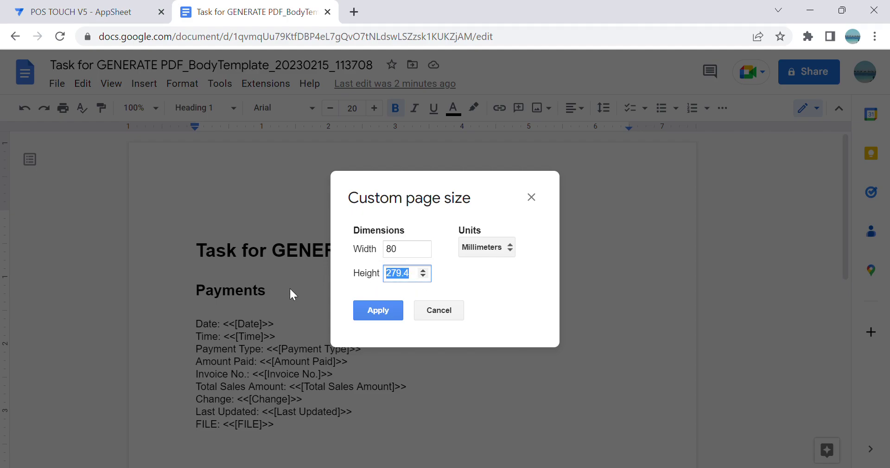
key(BackSpace)
text(500)
click(375, 316)
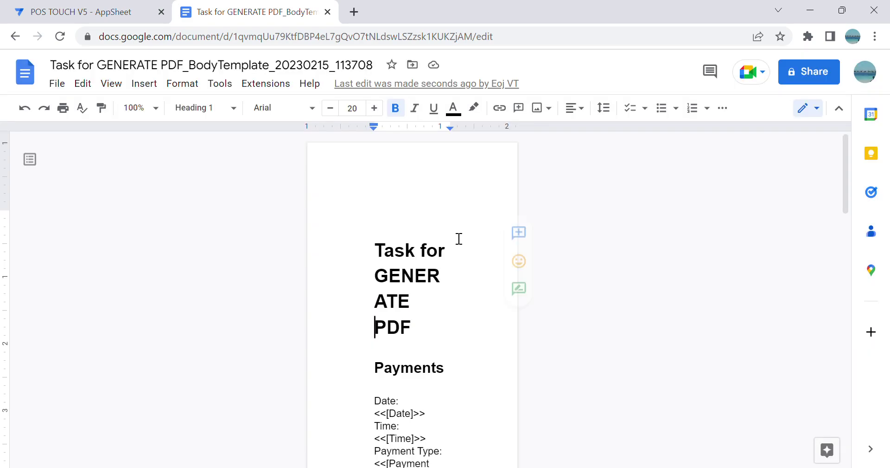
scroll(427, 237, down, 5)
scroll(459, 343, down, 10)
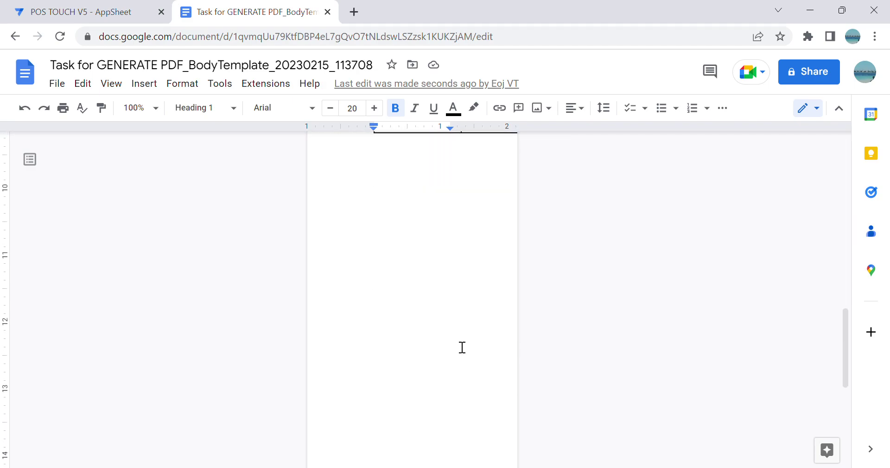
scroll(469, 345, up, 15)
scroll(439, 397, down, 2)
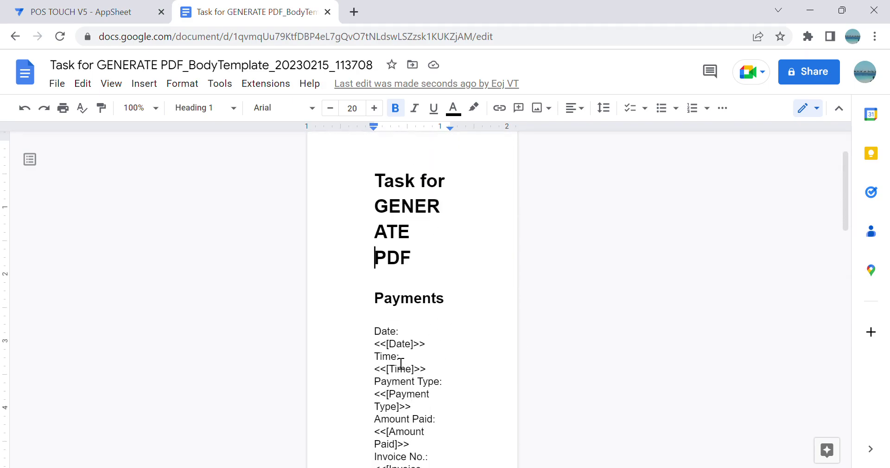
click(376, 344)
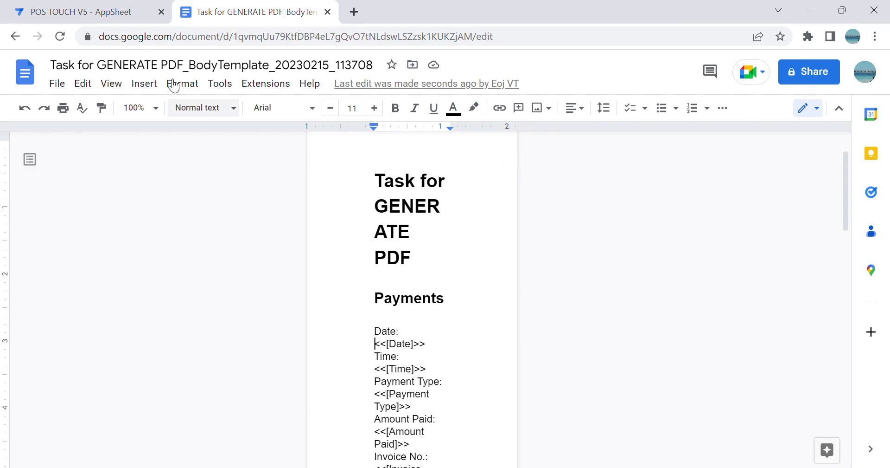
Switch to the AppSheet editor, set the attachment page height to 500 mm and width to 80 mm, and save the app.
click(111, 12)
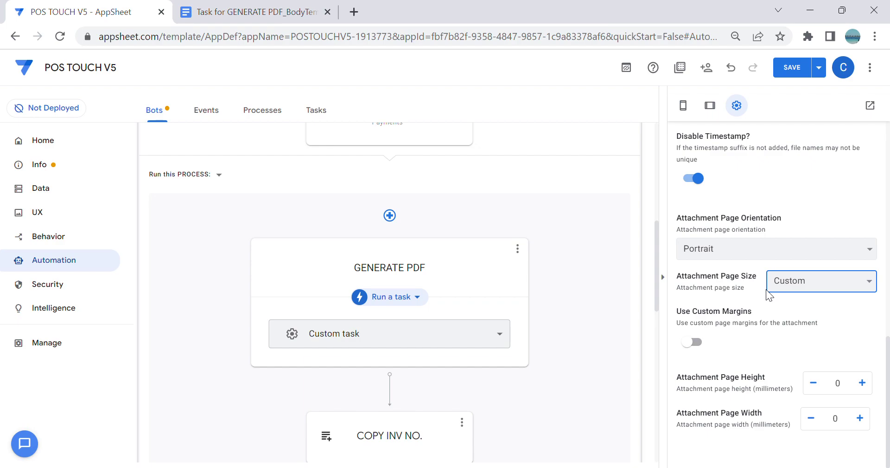
click(857, 392)
text(500)
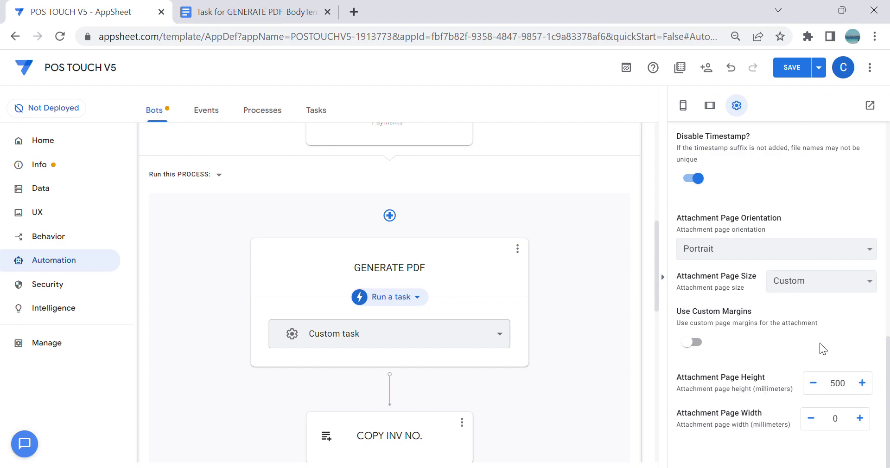
double_click(836, 419)
text(80)
click(801, 71)
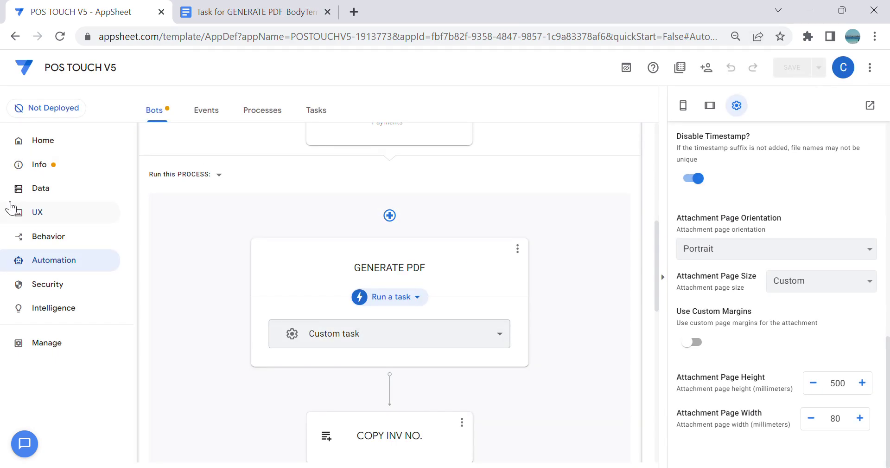
Show the app preview's POINT OF SALE view and add Orange to the cart with a quantity of 2.
click(40, 188)
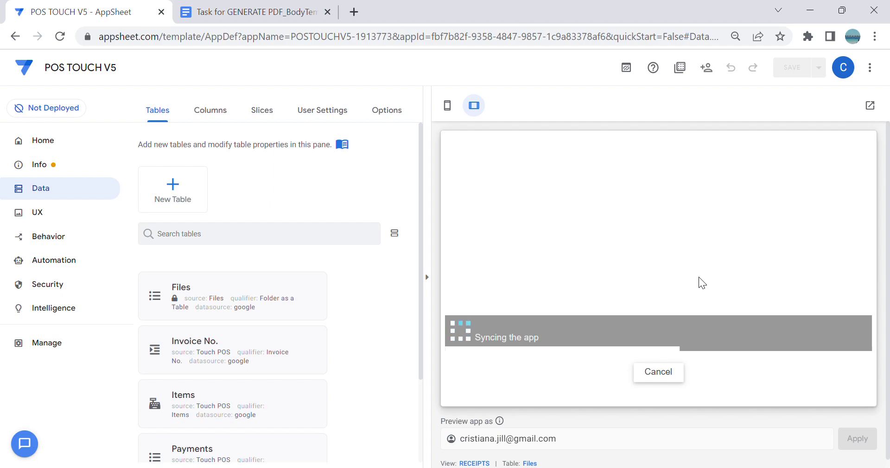
click(670, 396)
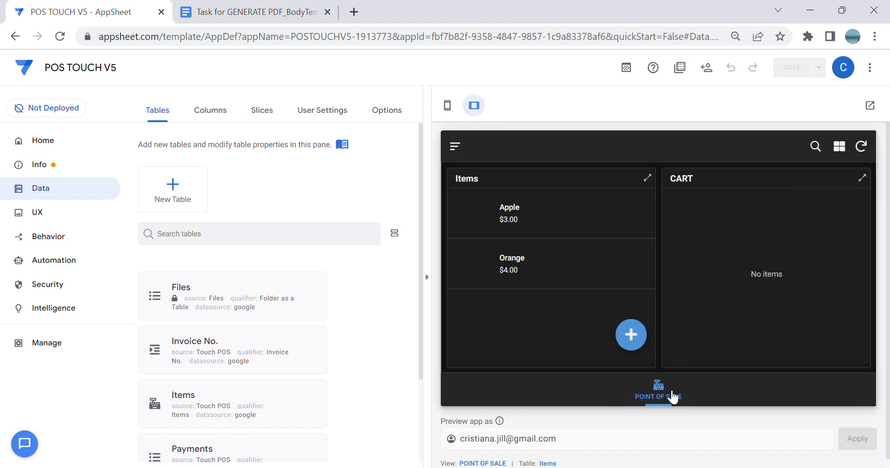
click(604, 284)
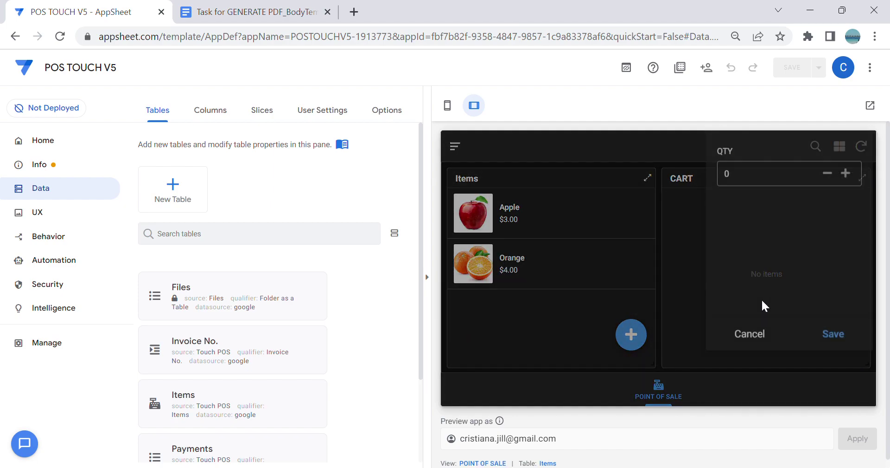
click(846, 179)
click(846, 179)
click(837, 343)
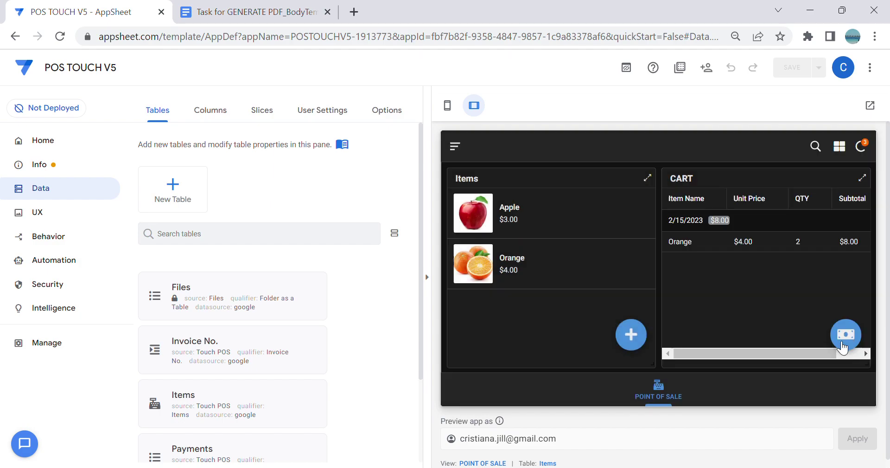
Add Apple to the cart with a quantity of 1.
click(510, 255)
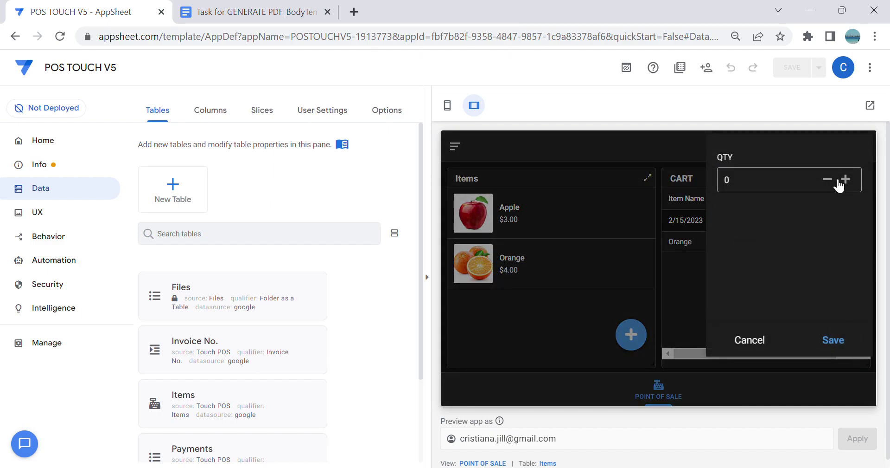
click(846, 179)
click(835, 340)
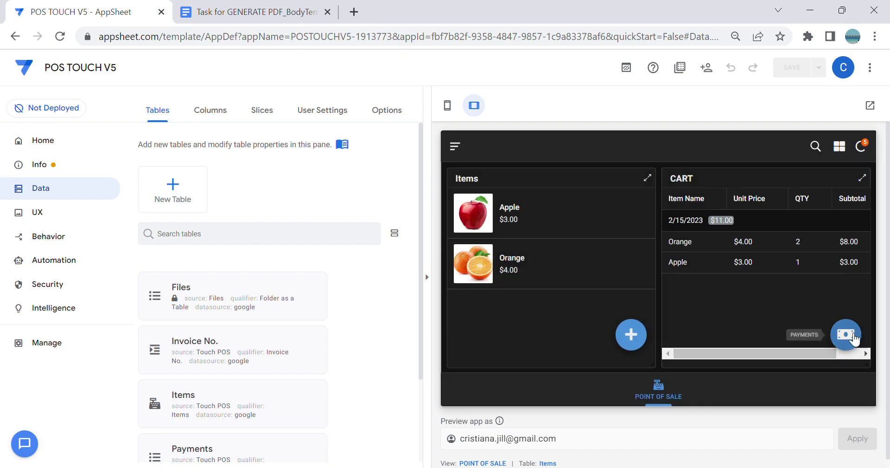
Record the cart's payment with an Amount Paid of 11 and payment type Cash, and save it.
click(846, 333)
scroll(677, 282, down, 3)
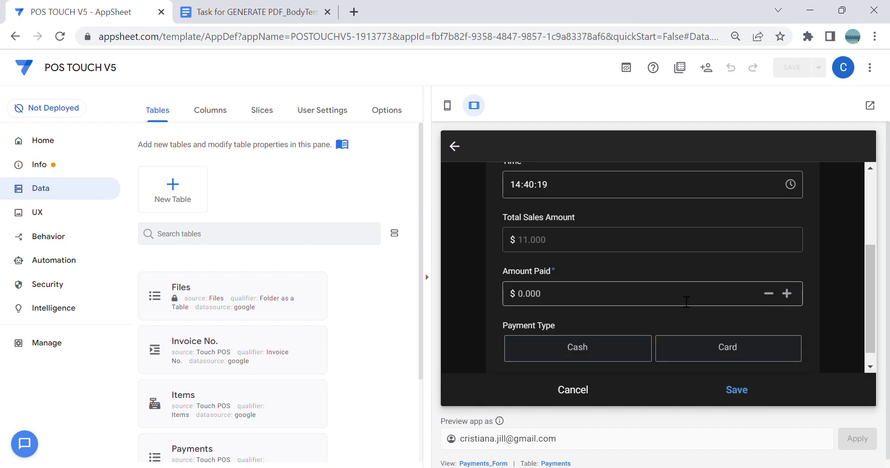
click(644, 299)
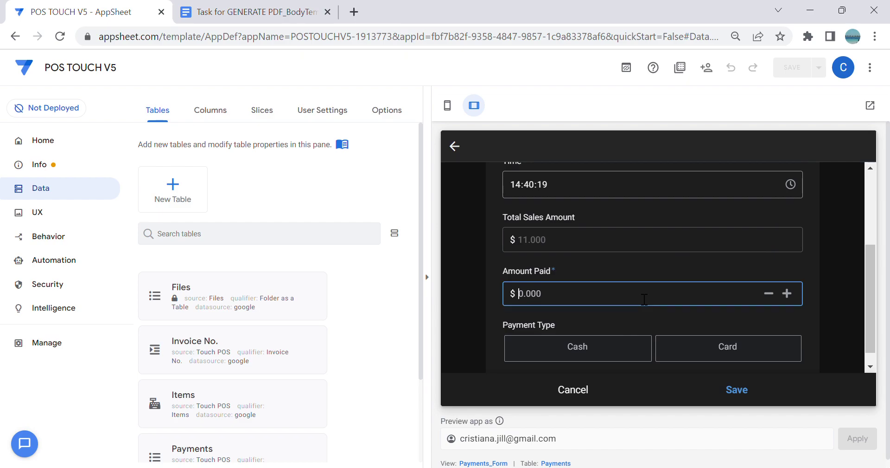
text(11)
click(624, 357)
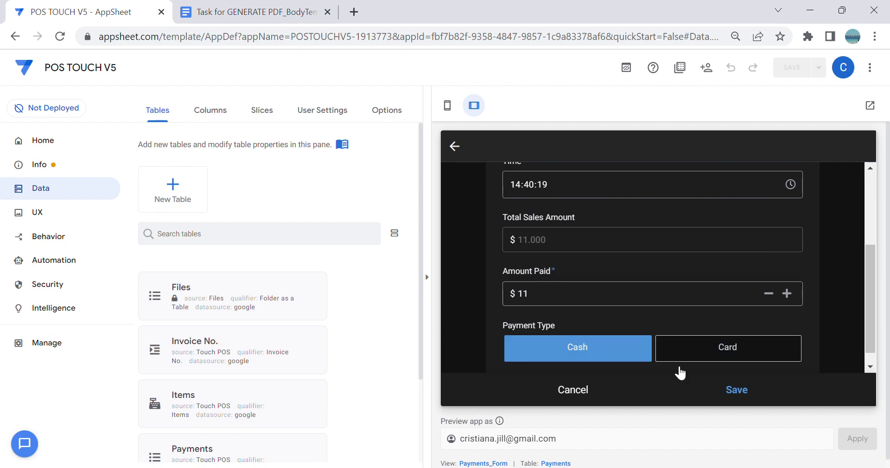
click(748, 390)
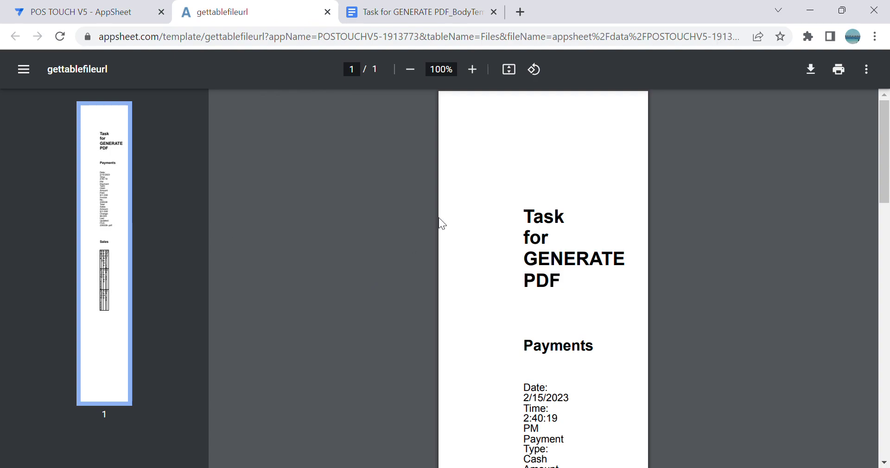
Examine the generated receipt PDF's page size, margins and layout from the title to the Sales table.
scroll(531, 239, down, 1)
scroll(533, 259, down, 3)
scroll(536, 290, up, 4)
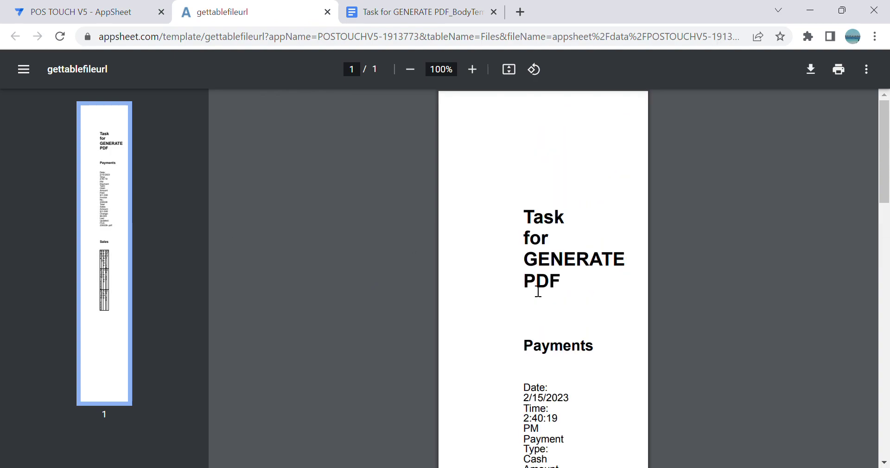
scroll(548, 248, down, 12)
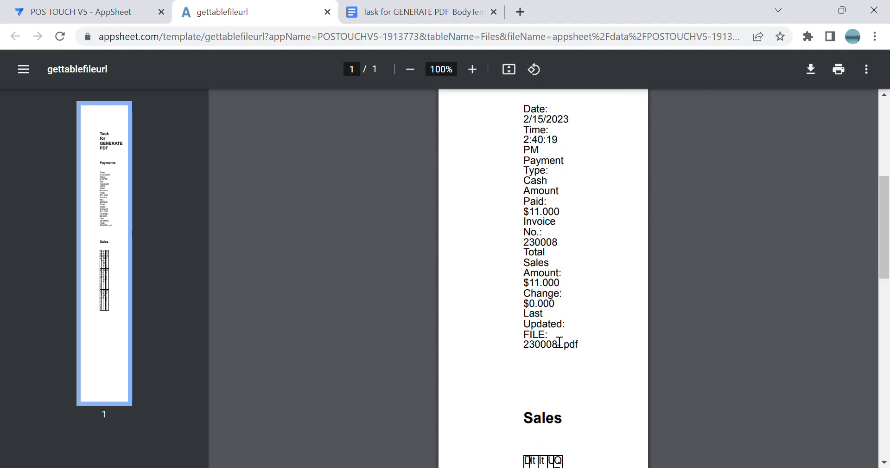
scroll(563, 351, up, 12)
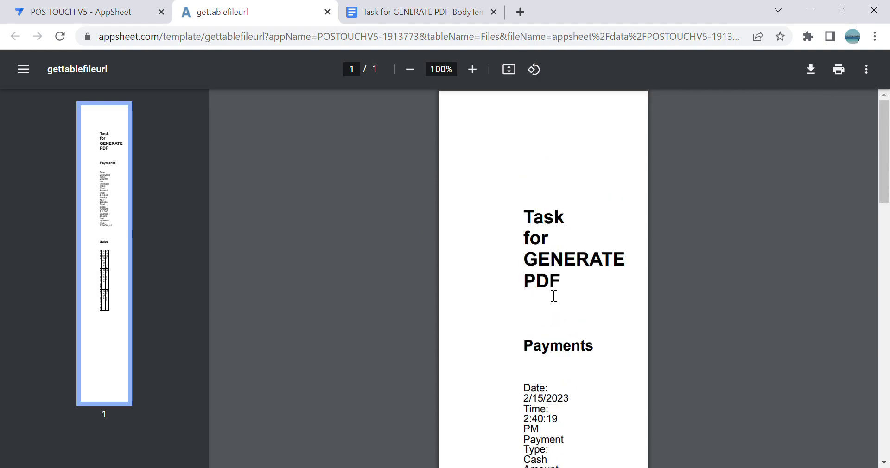
scroll(552, 251, down, 9)
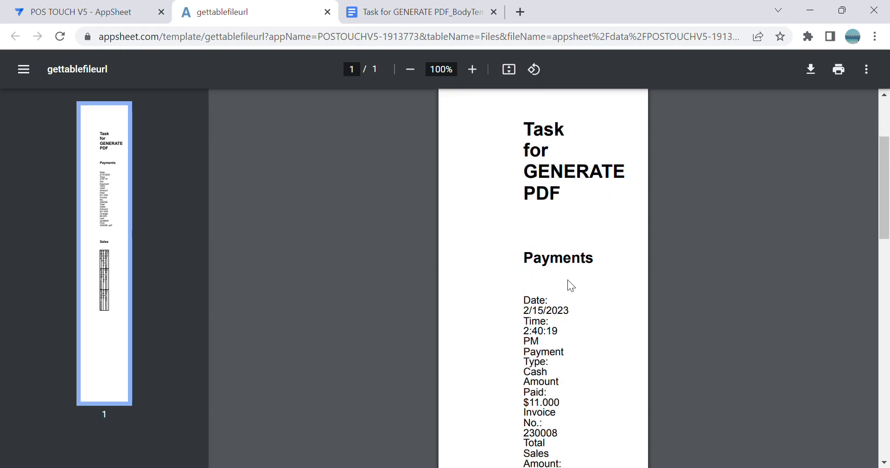
scroll(574, 303, down, 10)
Switch back to the AppSheet editor and collapse the app preview to widen the editing area.
key(ctrl+1)
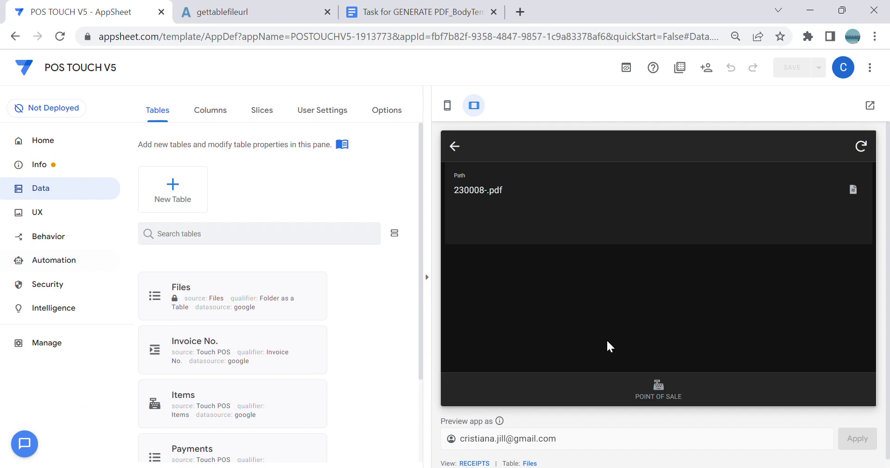
click(435, 281)
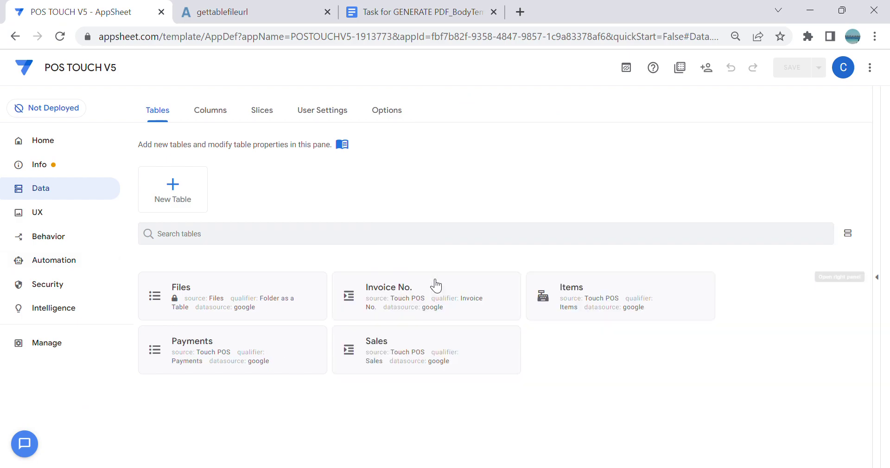